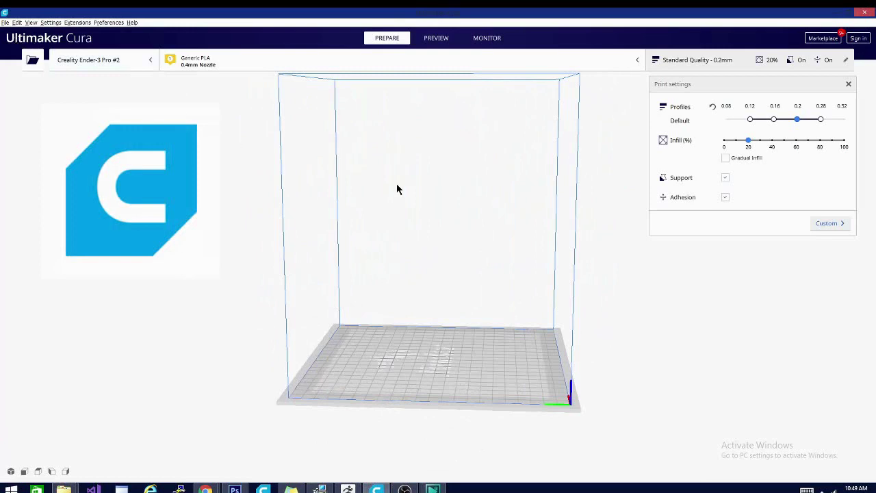
# Step: Open the Vise_Handle model file onto the empty Ender-3 build plate
pyautogui.moveTo(582, 334); pyautogui.dragTo(219, 328, button='right')
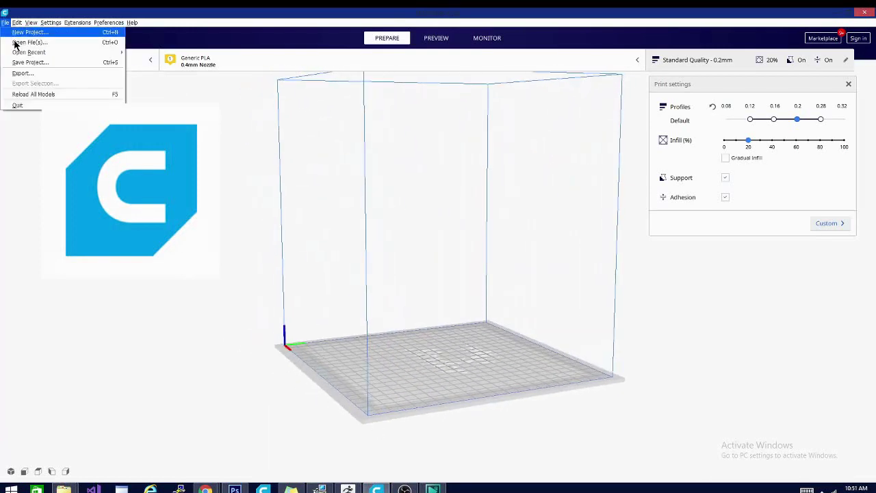
pyautogui.press('Escape')
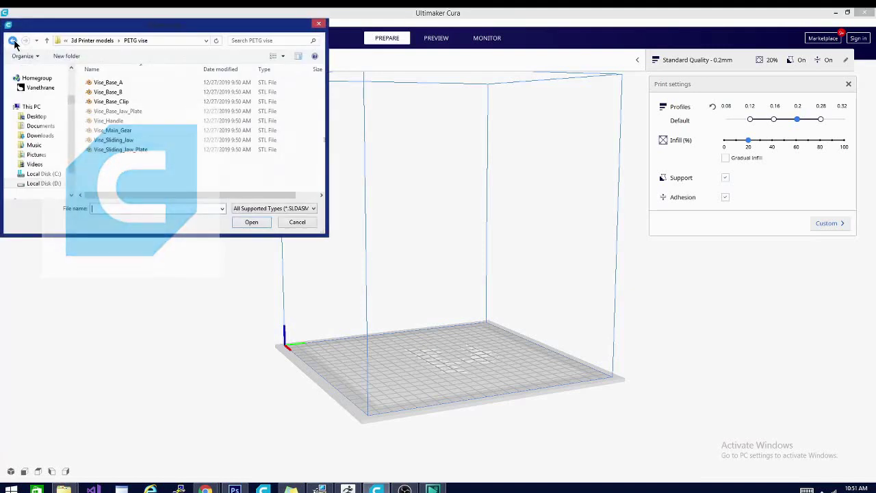
pyautogui.click(121, 121)
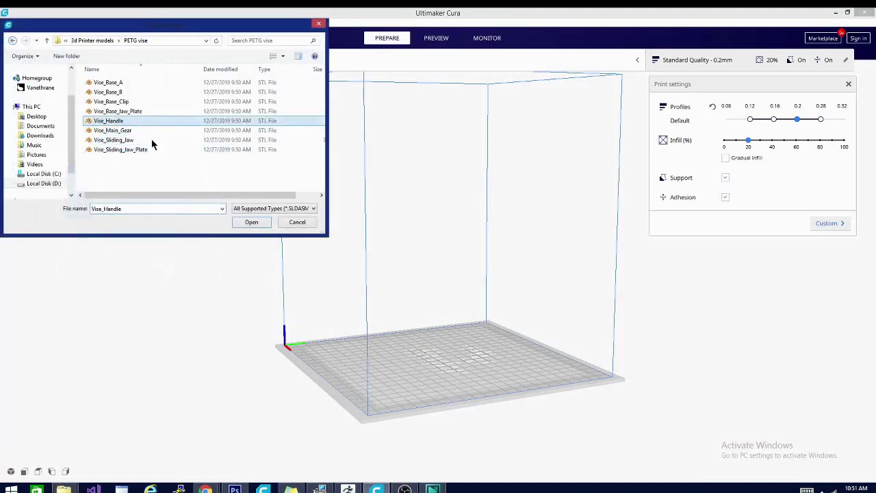
pyautogui.click(266, 224)
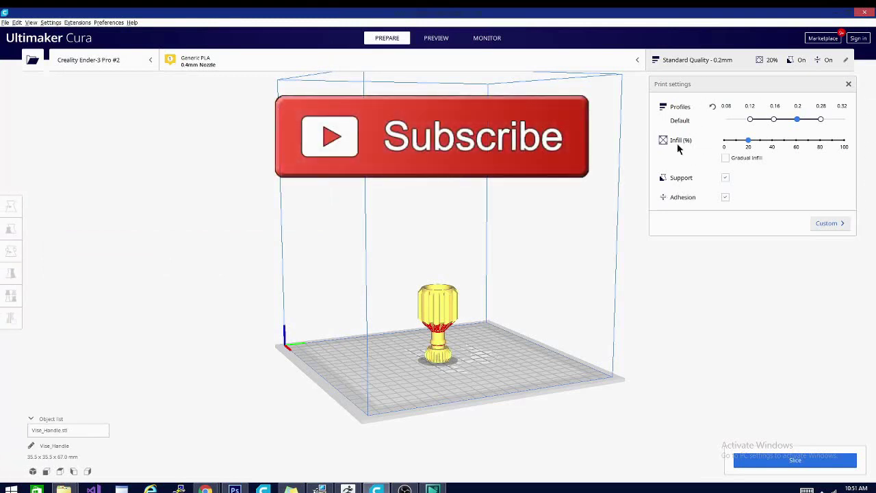
# Step: Show the Custom print settings and collapse the Quality, Shell, Infill, Material, Speed and Travel groups
pyautogui.click(821, 226)
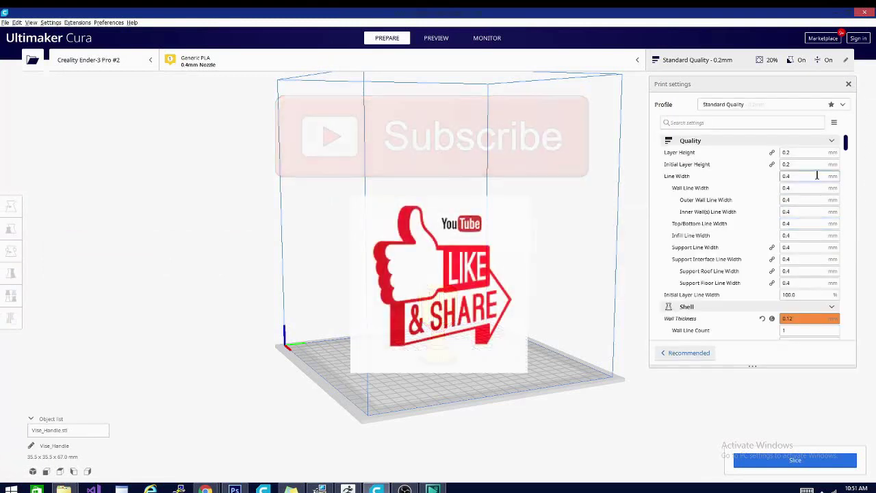
pyautogui.click(833, 141)
pyautogui.click(832, 151)
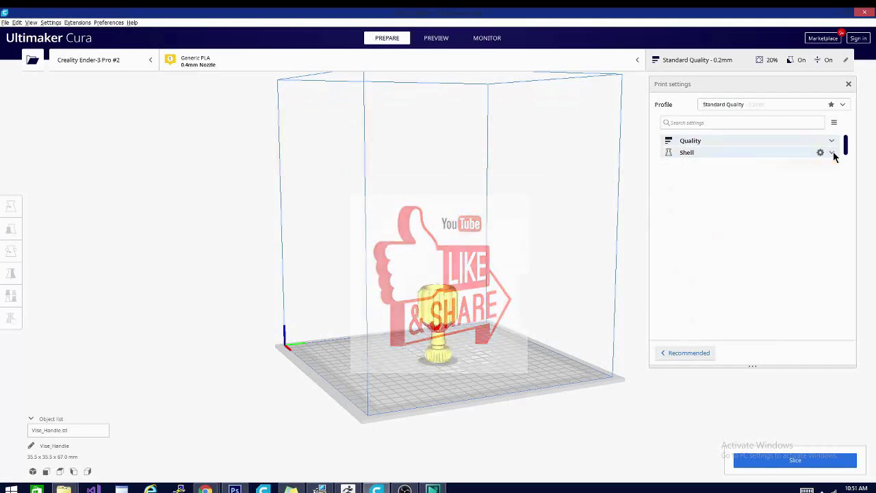
pyautogui.click(832, 164)
pyautogui.click(834, 165)
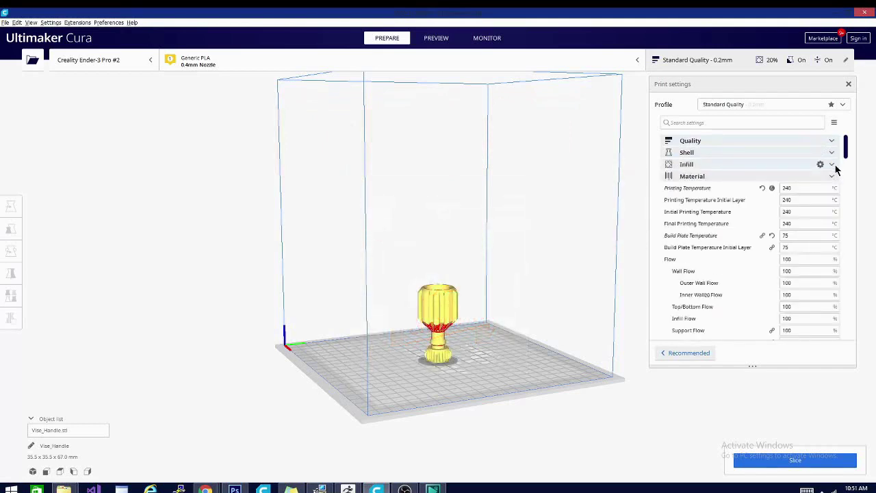
pyautogui.click(830, 176)
pyautogui.click(832, 187)
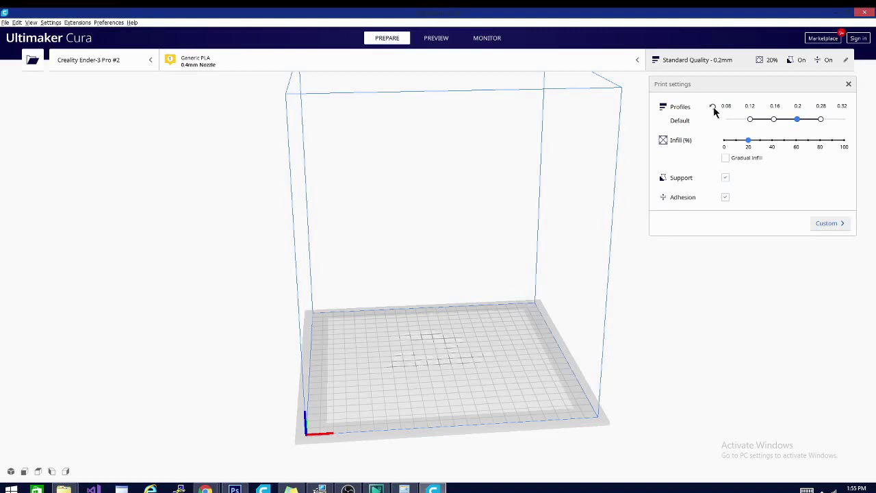
# Step: Drag daedramain.stl from the Desktop folder window onto Cura's Ender-3 build plate
pyautogui.click(849, 84)
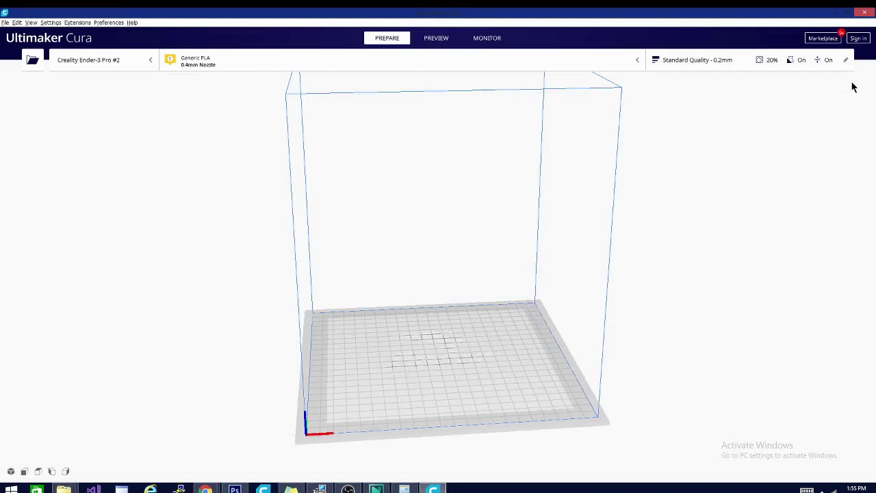
pyautogui.click(690, 59)
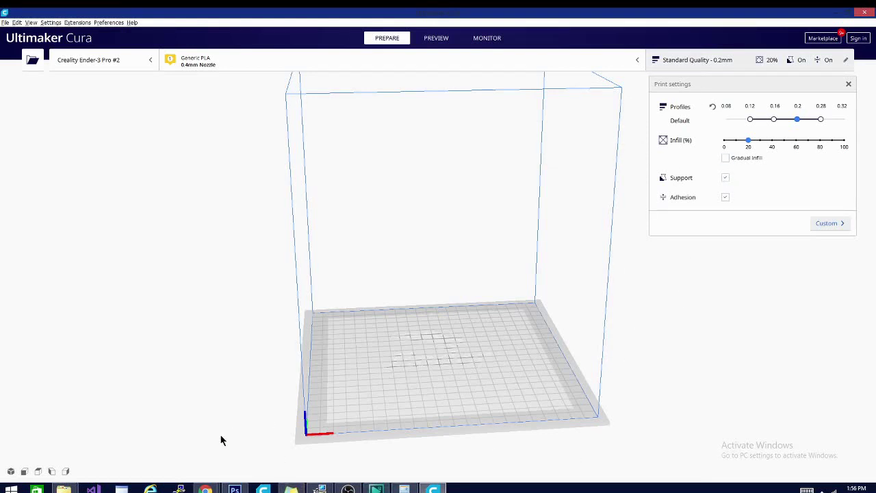
pyautogui.moveTo(63, 487)
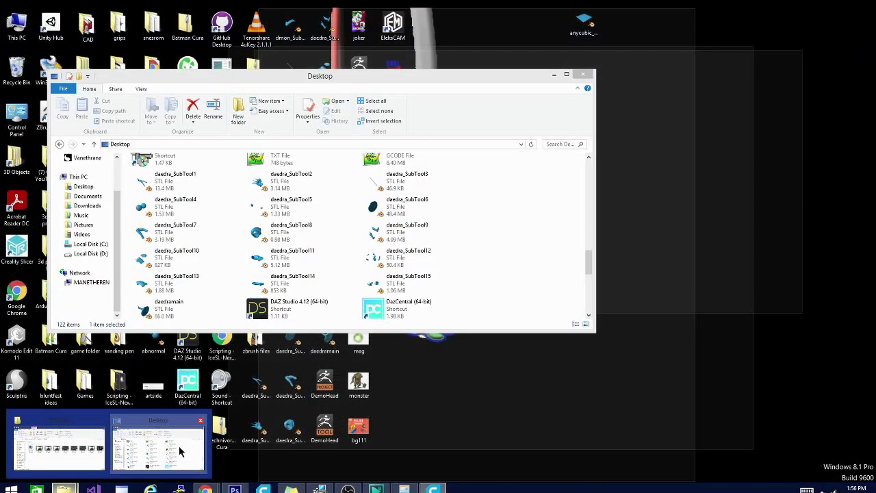
pyautogui.click(182, 452)
pyautogui.click(156, 311)
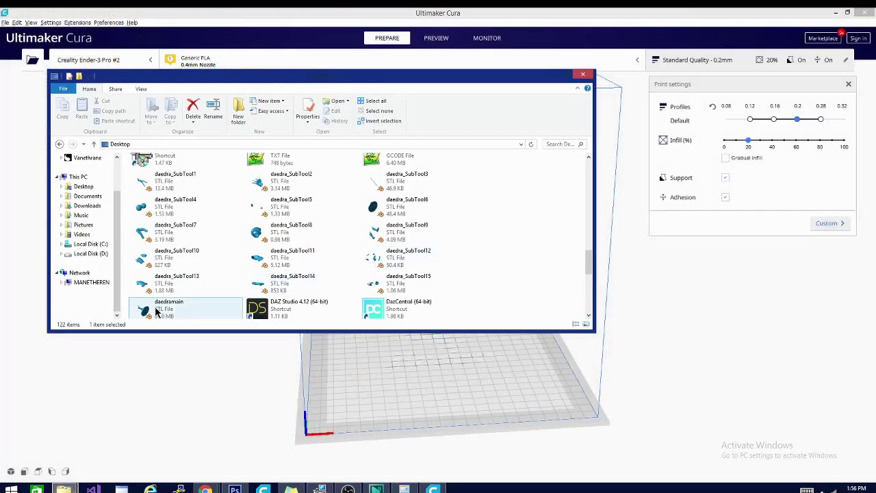
pyautogui.moveTo(156, 311); pyautogui.dragTo(438, 378)
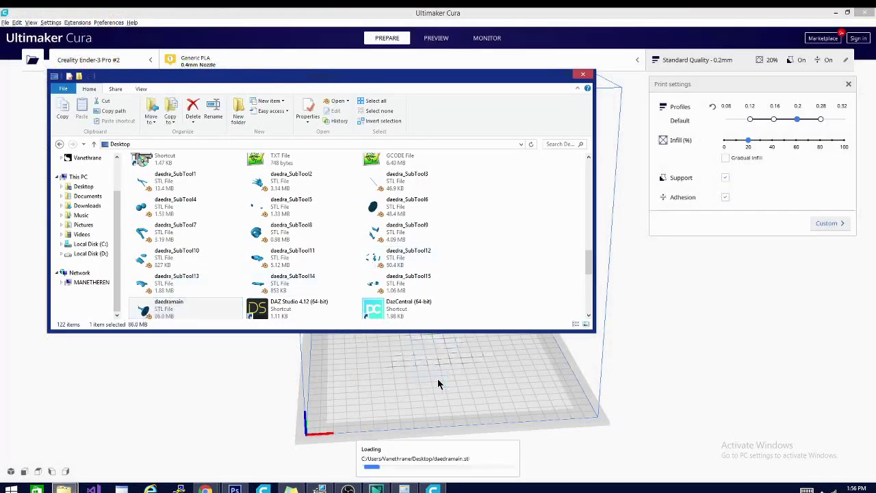
pyautogui.click(539, 406)
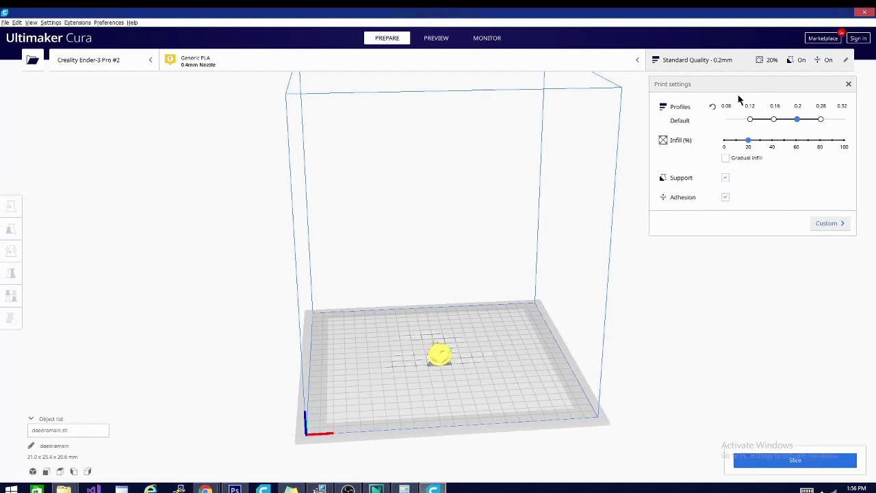
# Step: Select the loaded daedramain model sitting at the plate centre
pyautogui.click(439, 352)
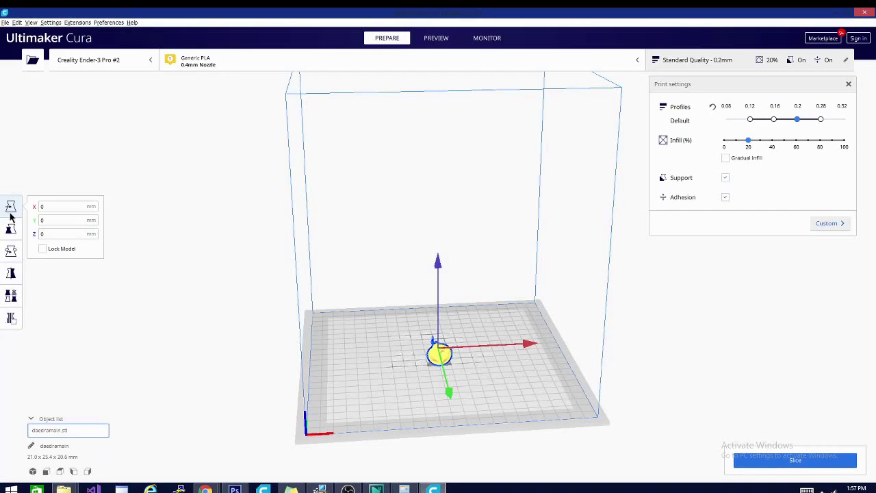
# Step: Turn the daedramain model 90° with the rotation ring so it stands 25.4 mm tall
pyautogui.click(11, 252)
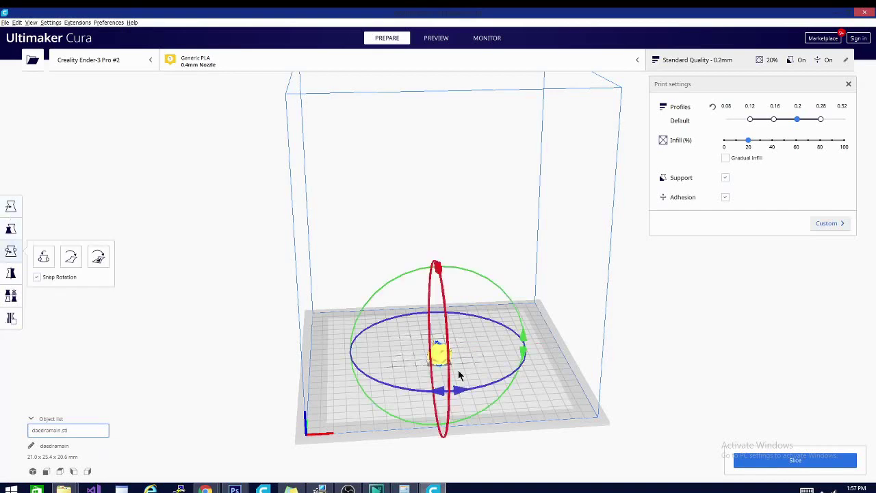
pyautogui.moveTo(540, 433); pyautogui.dragTo(746, 411, button='right')
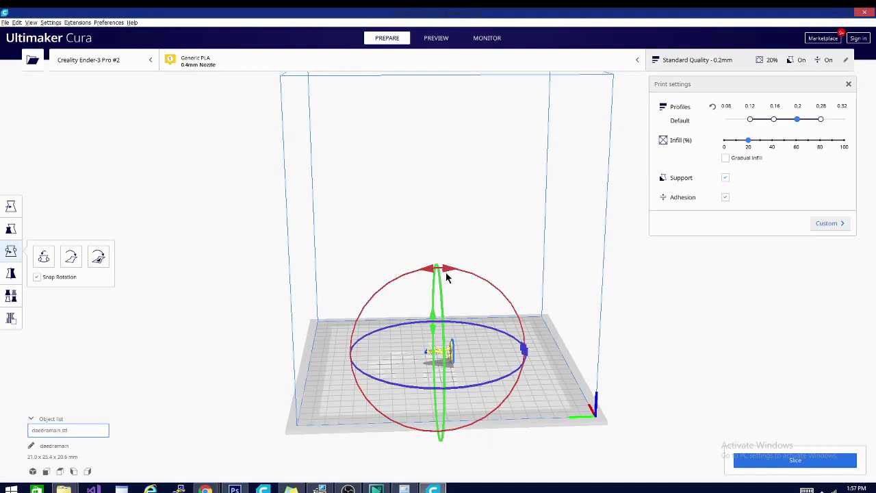
pyautogui.moveTo(449, 270); pyautogui.dragTo(469, 268)
pyautogui.moveTo(569, 319); pyautogui.dragTo(473, 315, button='right')
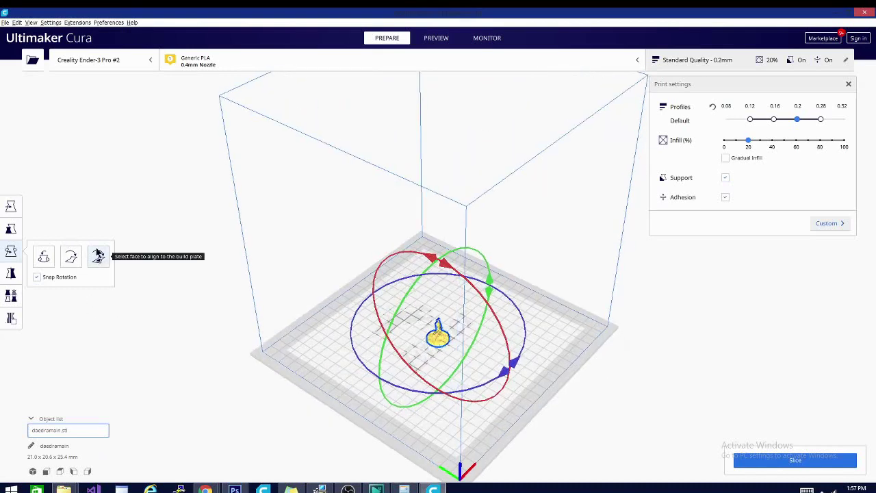
pyautogui.click(11, 251)
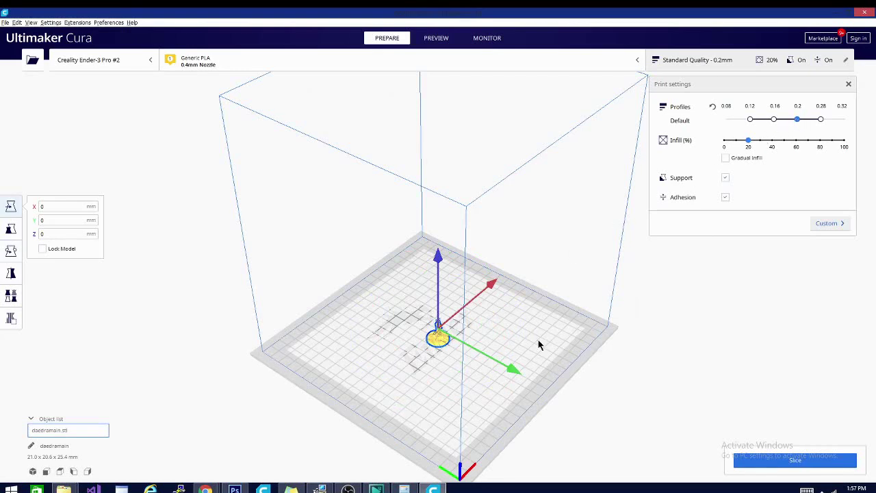
# Step: Try the 0.12 mm layer profile, then return to 0.2 mm while viewing the upright model
pyautogui.moveTo(552, 351); pyautogui.dragTo(499, 307, button='right')
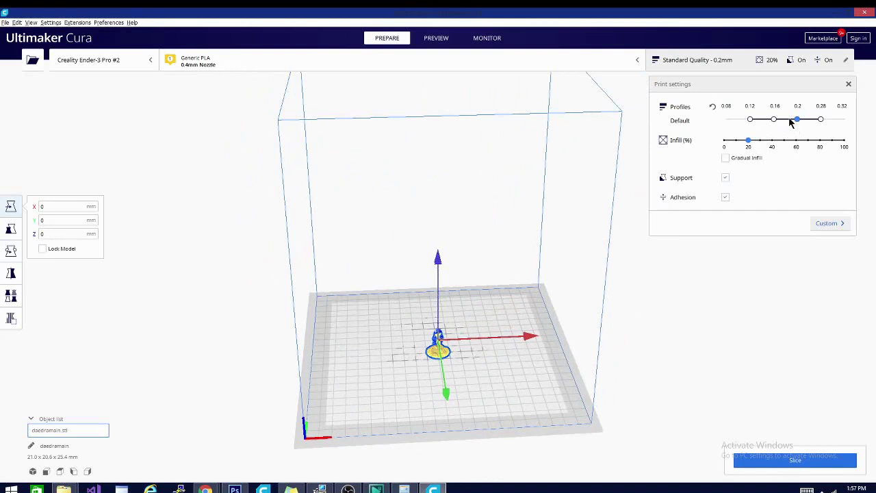
pyautogui.click(750, 119)
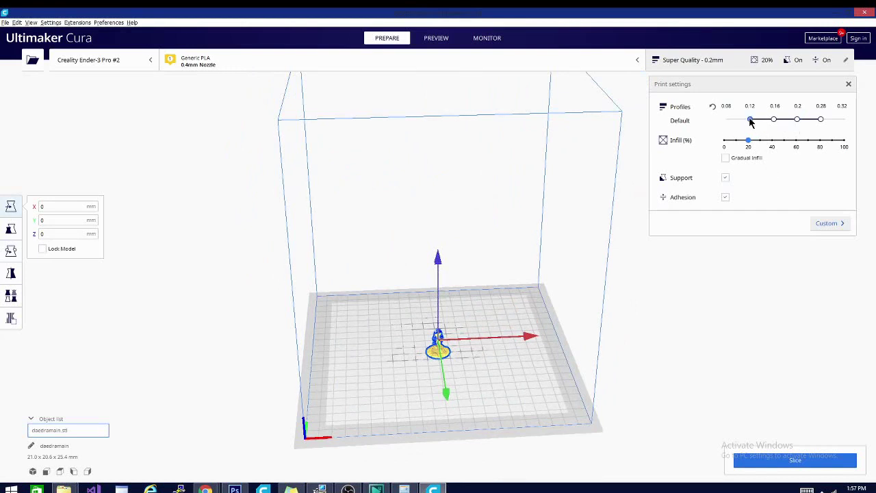
pyautogui.click(796, 391)
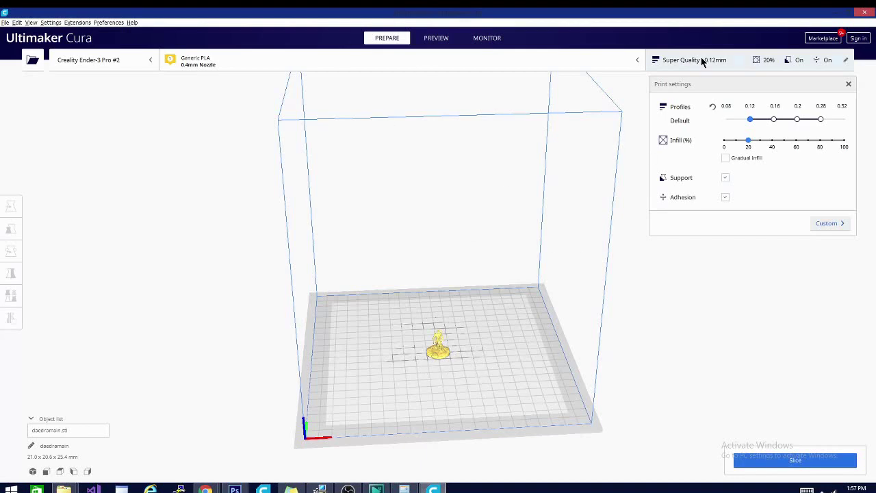
pyautogui.moveTo(487, 362)
pyautogui.mouseDown(button='right')
pyautogui.moveTo(381, 384)
pyautogui.moveTo(478, 398)
pyautogui.moveTo(501, 372)
pyautogui.mouseUp(button='right')
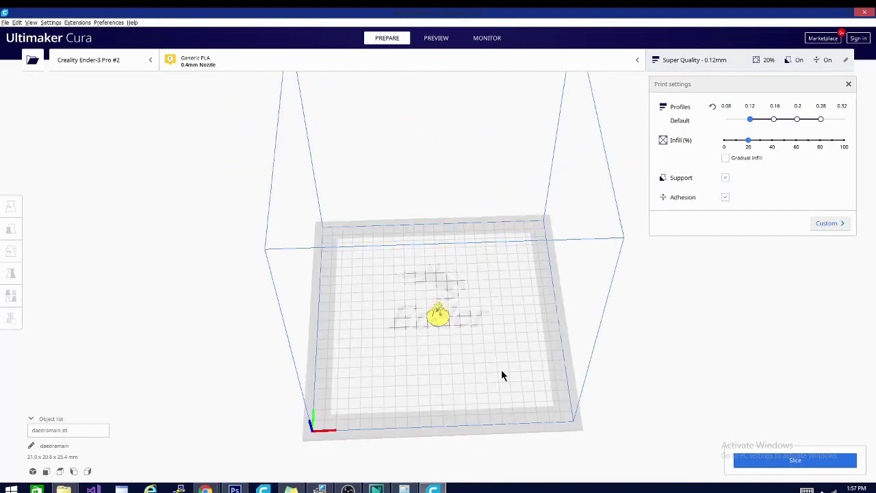
pyautogui.click(798, 121)
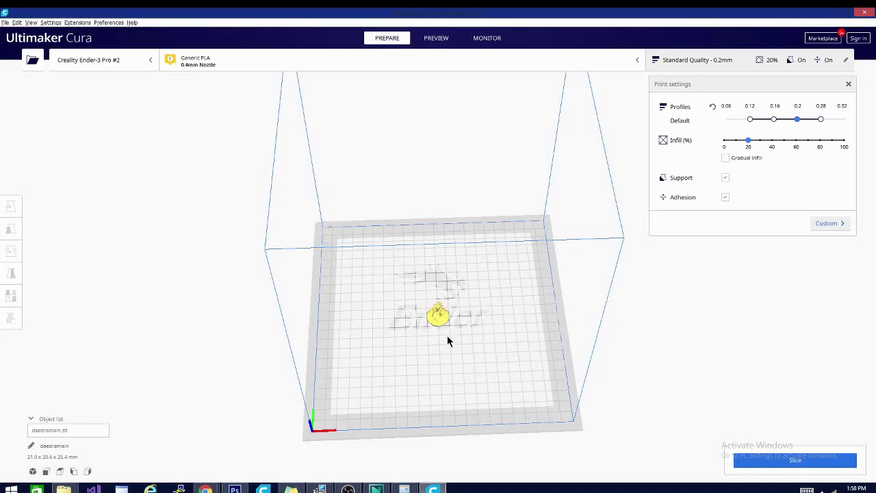
pyautogui.moveTo(651, 338); pyautogui.dragTo(453, 336, button='right')
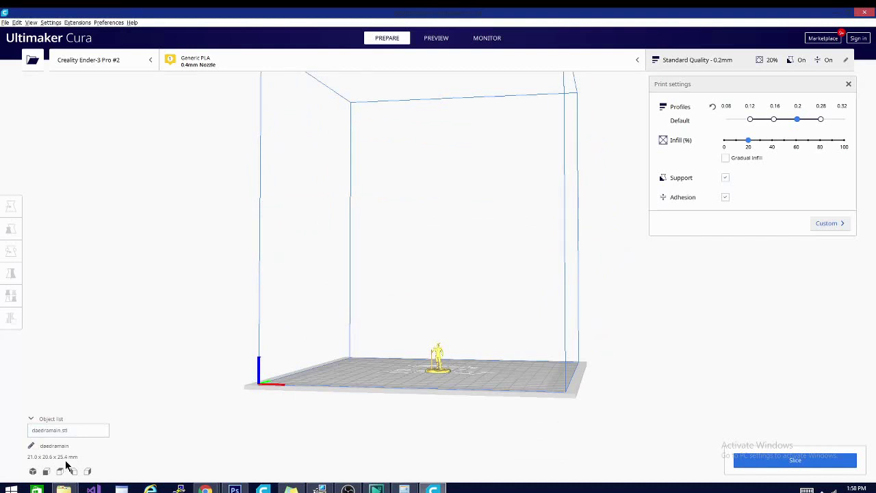
# Step: Open Calculator, mistakenly start 125.4 ÷, then clear the entry
pyautogui.click(405, 489)
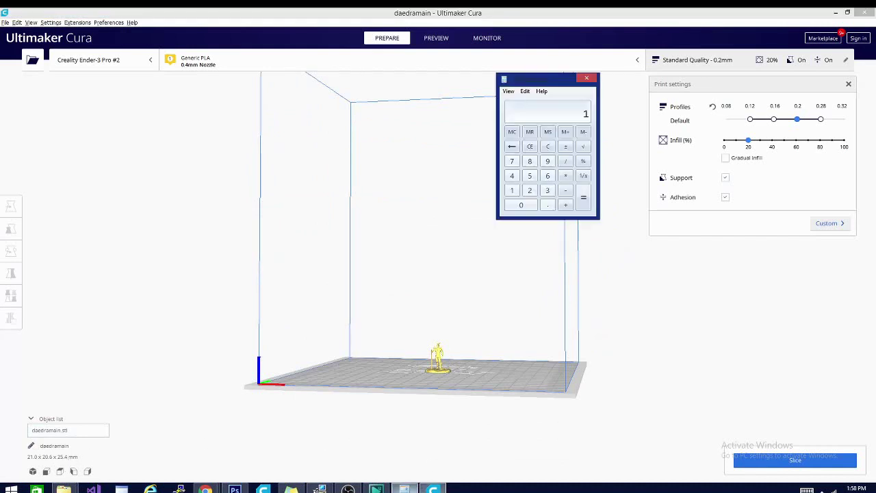
pyautogui.click(530, 190)
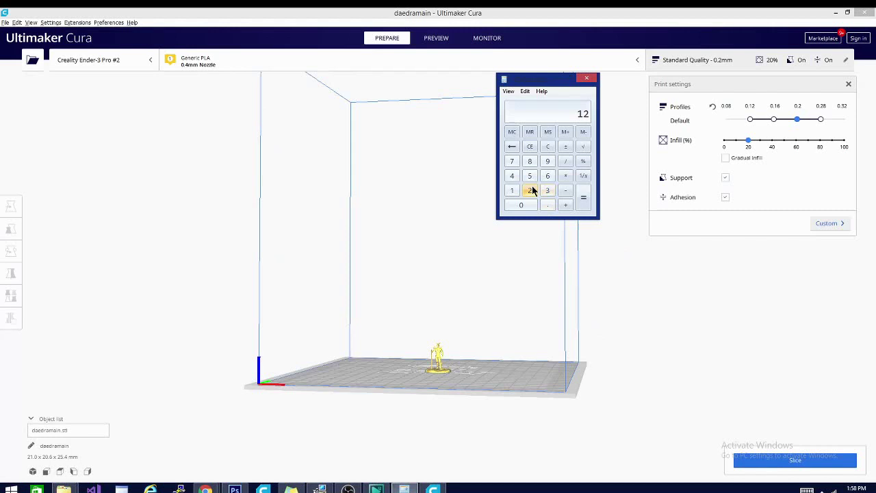
pyautogui.click(530, 176)
pyautogui.click(548, 206)
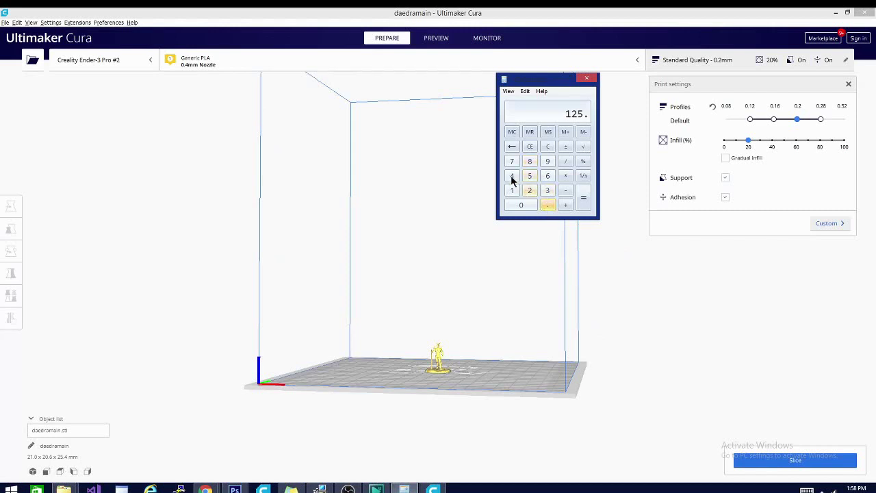
pyautogui.click(512, 176)
pyautogui.click(566, 161)
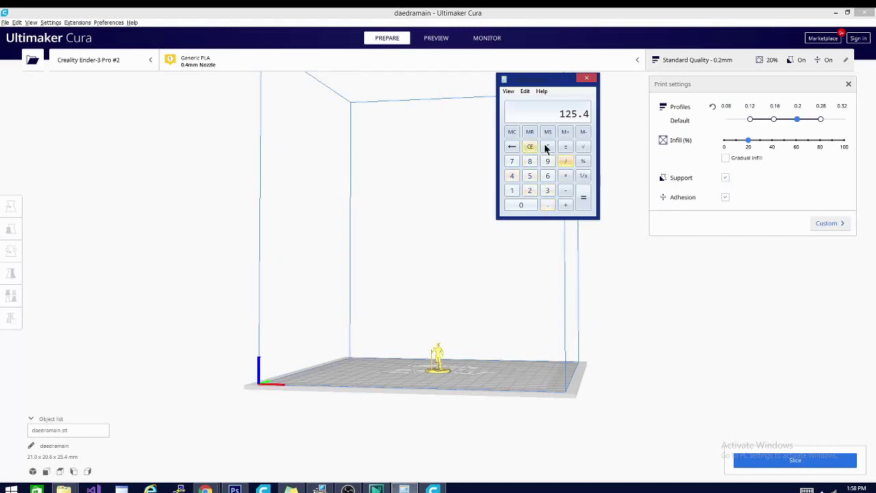
pyautogui.click(547, 147)
# Step: Compute 25.4 ÷ 0.2 = 127 layers in Calculator and return to the Cura scene
pyautogui.click(530, 190)
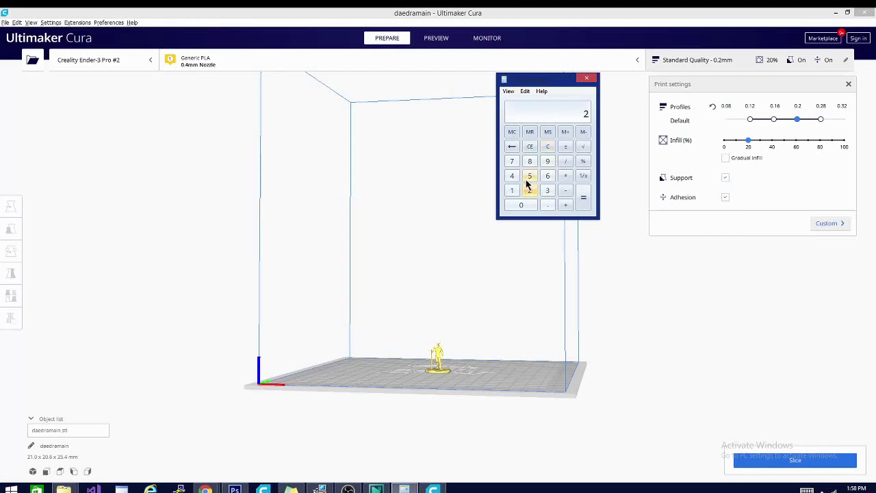
pyautogui.click(529, 176)
pyautogui.click(548, 205)
pyautogui.click(512, 176)
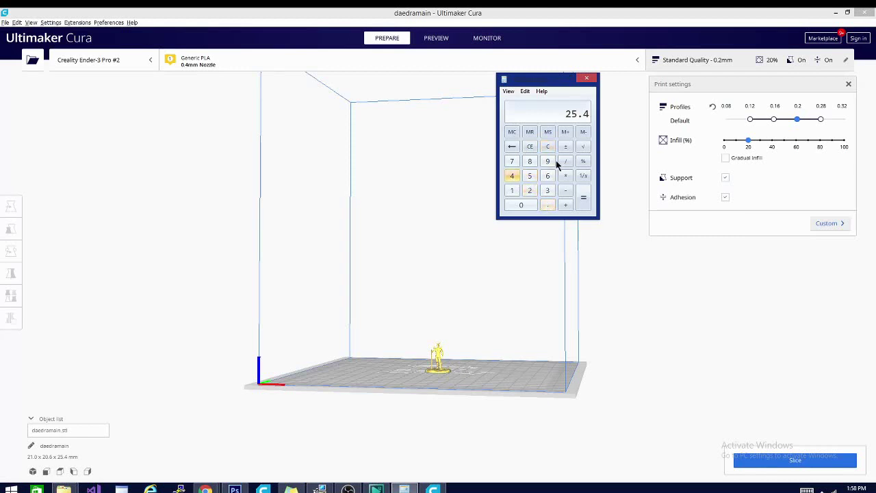
pyautogui.click(568, 162)
pyautogui.click(547, 205)
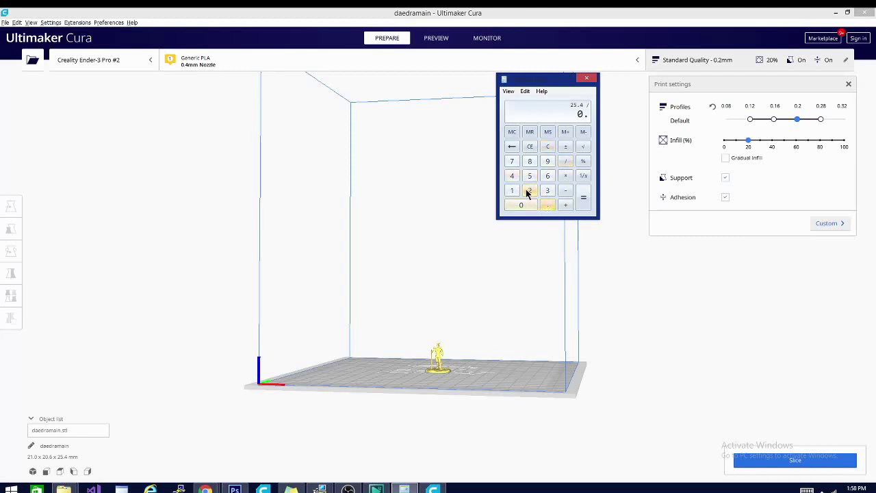
pyautogui.click(529, 190)
pyautogui.click(583, 197)
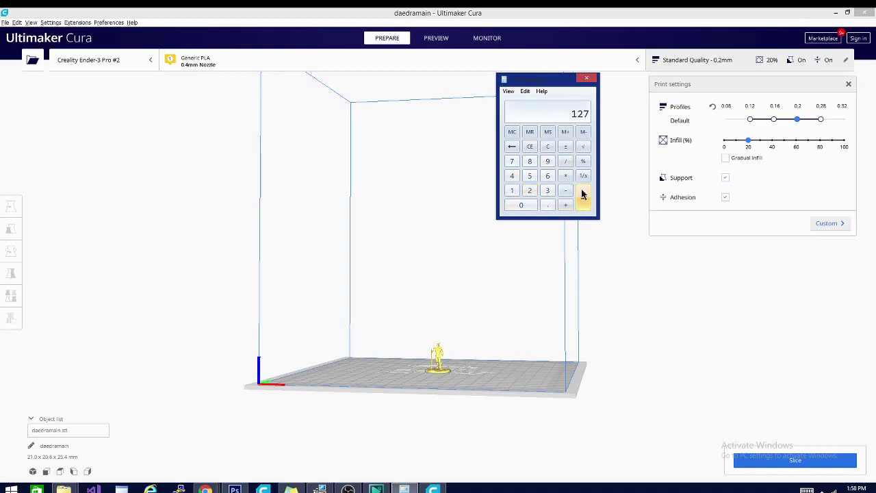
pyautogui.click(190, 345)
pyautogui.moveTo(190, 345); pyautogui.dragTo(403, 399, button='right')
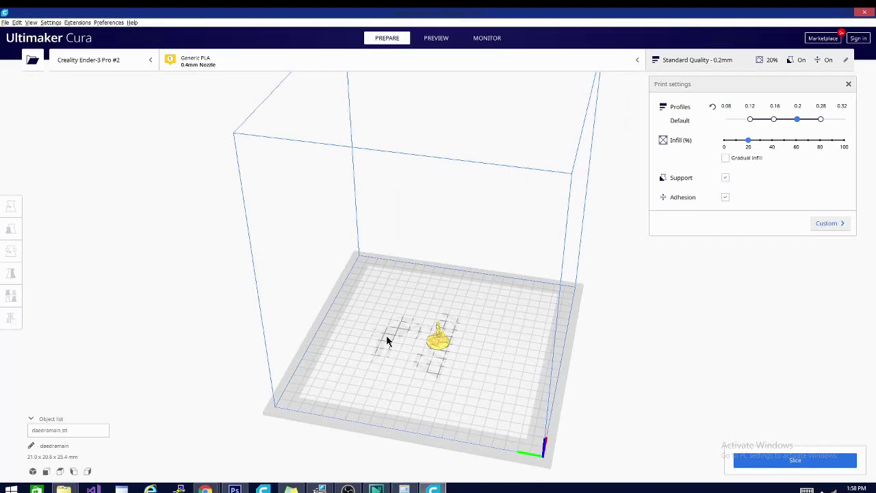
# Step: Move the profile slider from 0.2 mm through 0.12 mm to 0.28 mm Low Quality
pyautogui.moveTo(637, 373); pyautogui.dragTo(459, 339, button='right')
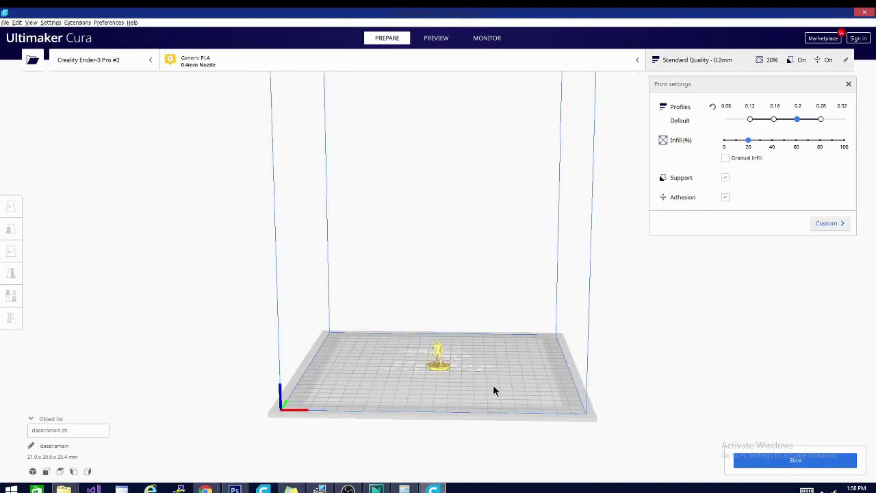
pyautogui.click(750, 120)
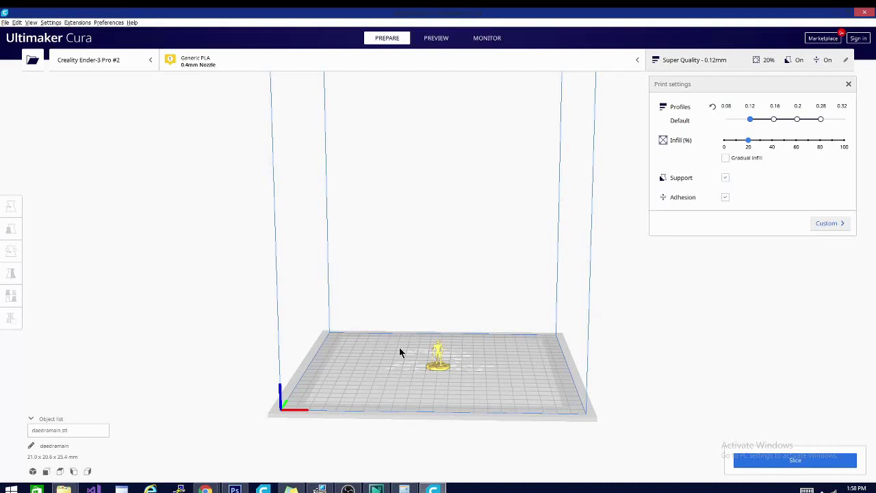
pyautogui.click(821, 119)
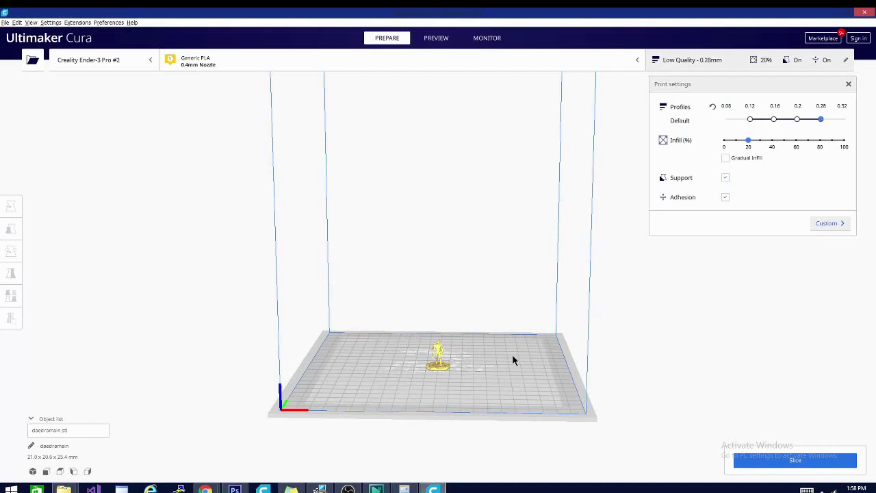
pyautogui.moveTo(532, 404); pyautogui.dragTo(437, 417, button='right')
pyautogui.moveTo(363, 374); pyautogui.dragTo(547, 367, button='right')
pyautogui.moveTo(415, 389); pyautogui.dragTo(485, 399, button='right')
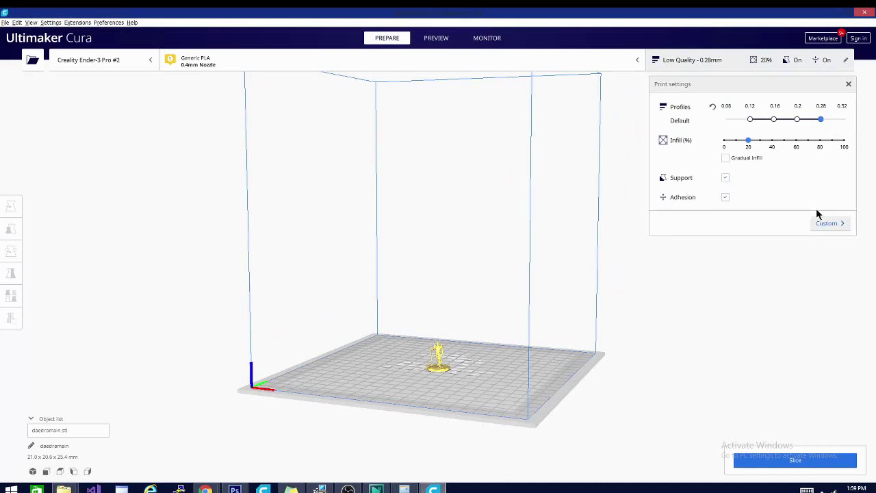
pyautogui.moveTo(488, 391); pyautogui.dragTo(540, 432, button='right')
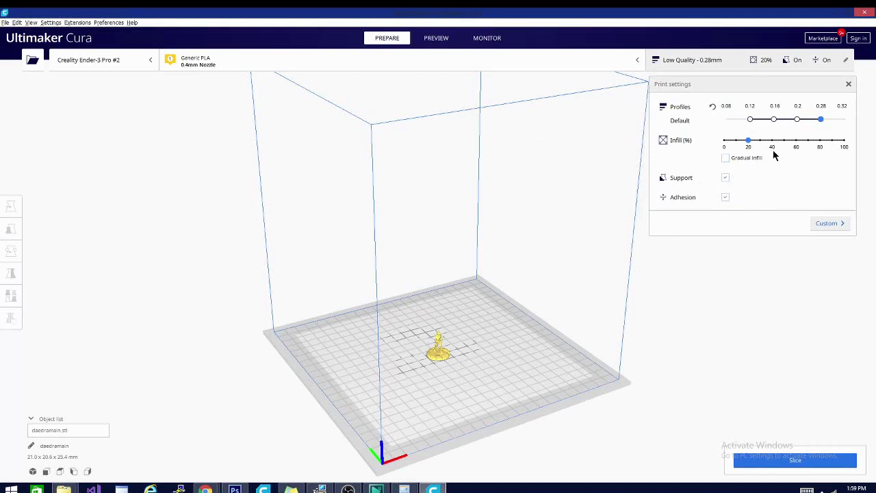
# Step: Scale the selected miniature uniformly to 350%, making it 73.6 x 72.2 x 88.9 mm
pyautogui.click(437, 353)
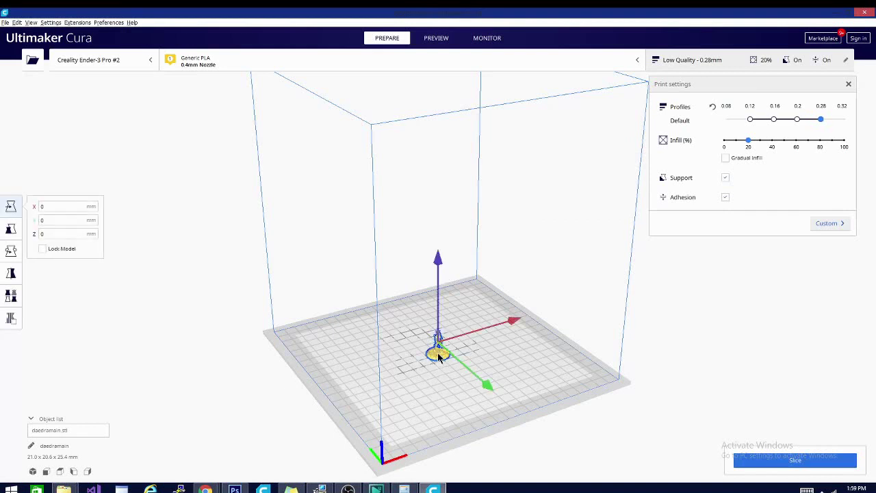
pyautogui.click(11, 228)
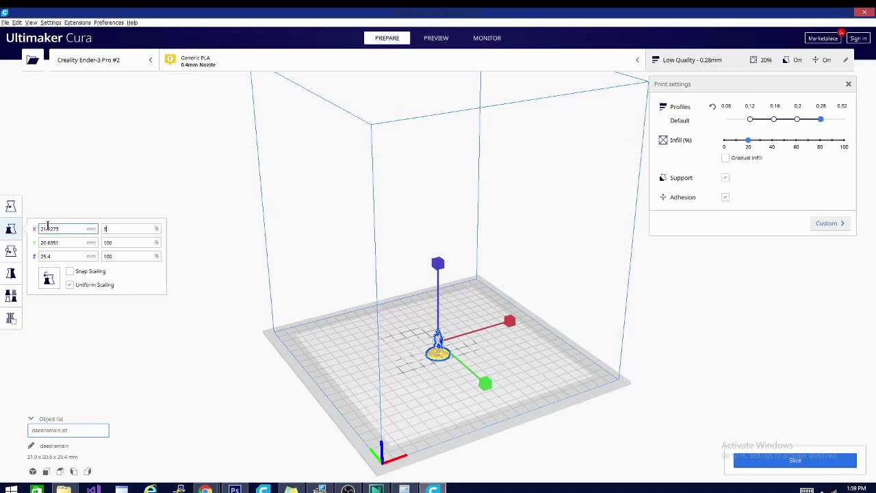
pyautogui.press('Return')
# Step: Deselect the enlarged miniature and start slicing with the 0.28 mm profile
pyautogui.click(643, 365)
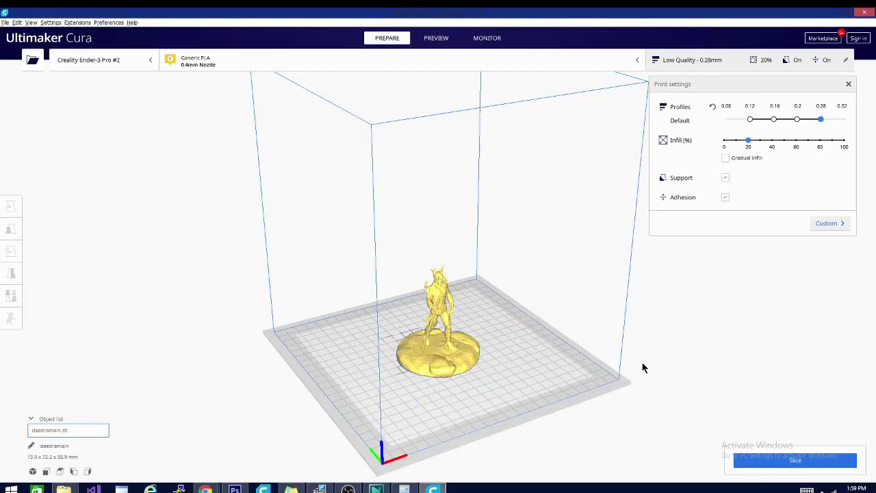
pyautogui.click(787, 462)
pyautogui.moveTo(639, 337); pyautogui.dragTo(487, 362, button='right')
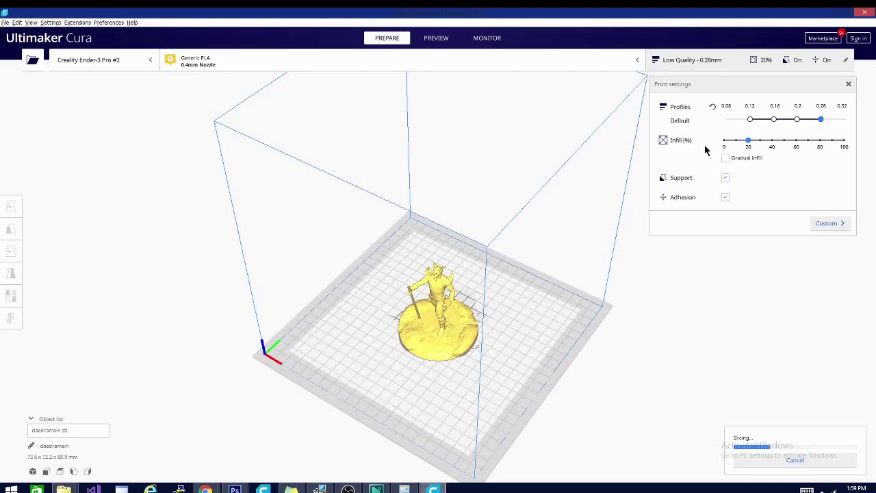
# Step: Orbit around the miniature from several angles while slicing completes at 4 h 50 min
pyautogui.moveTo(599, 287); pyautogui.dragTo(438, 298, button='right')
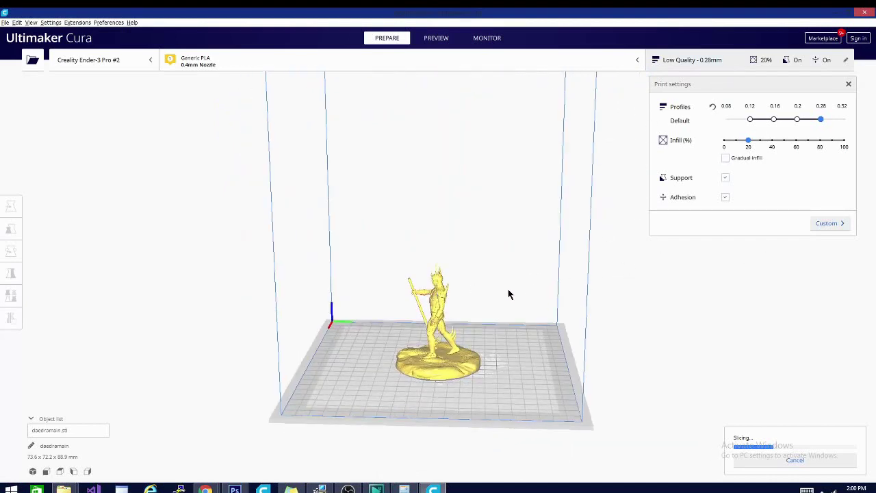
pyautogui.moveTo(508, 295); pyautogui.dragTo(680, 303, button='right')
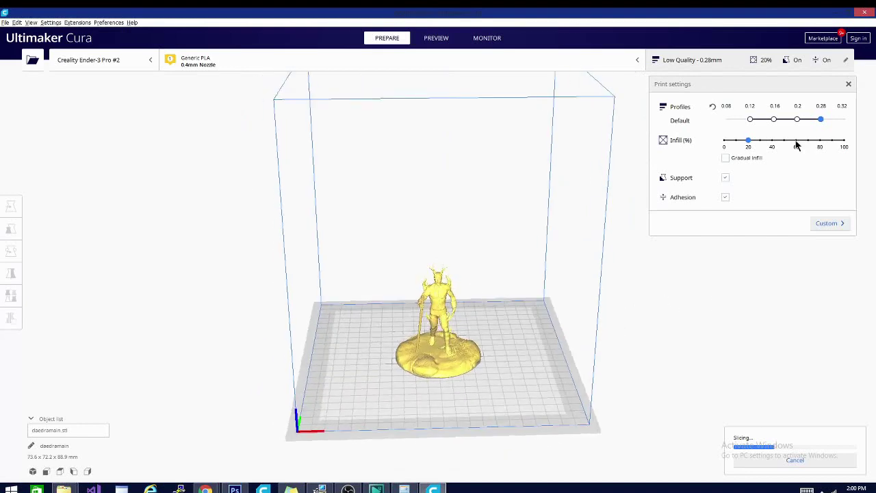
pyautogui.moveTo(487, 334); pyautogui.dragTo(694, 165, button='right')
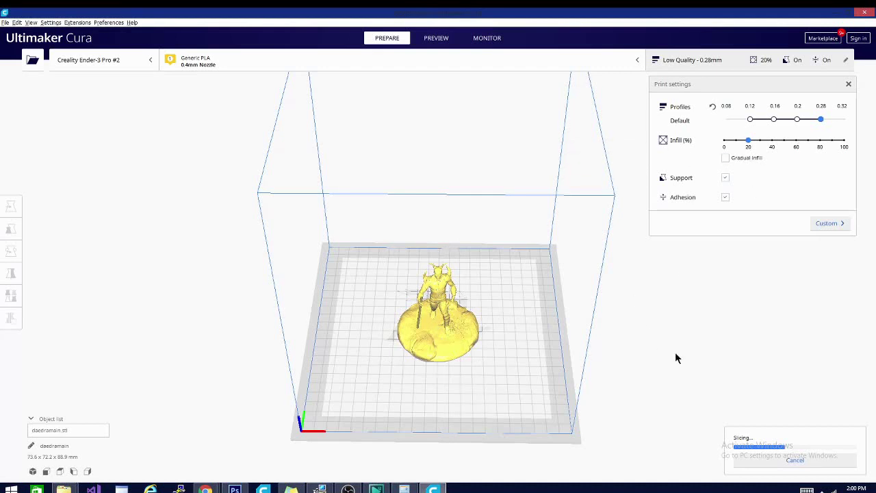
pyautogui.moveTo(490, 401); pyautogui.dragTo(802, 368, button='right')
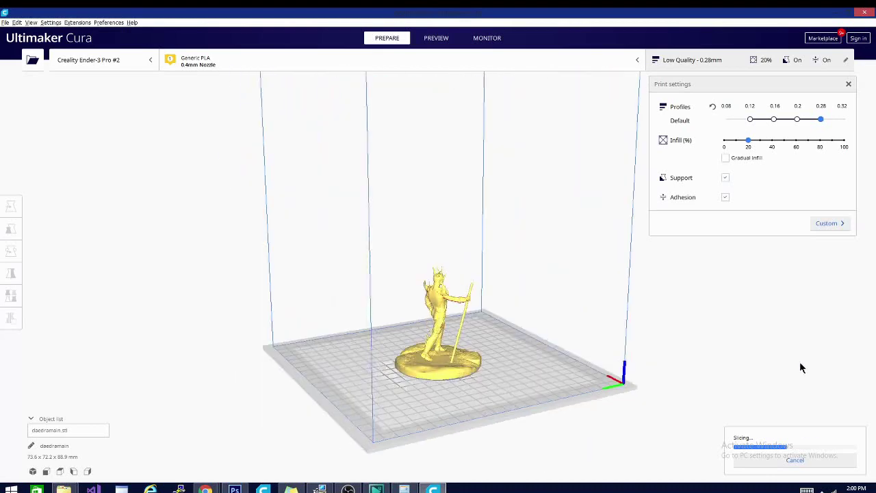
pyautogui.moveTo(503, 384); pyautogui.dragTo(456, 347, button='right')
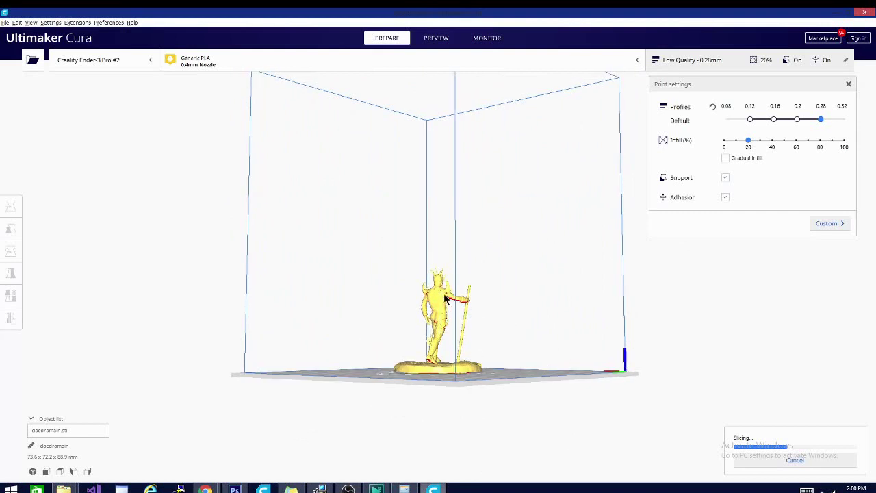
pyautogui.moveTo(499, 312); pyautogui.dragTo(408, 313, button='right')
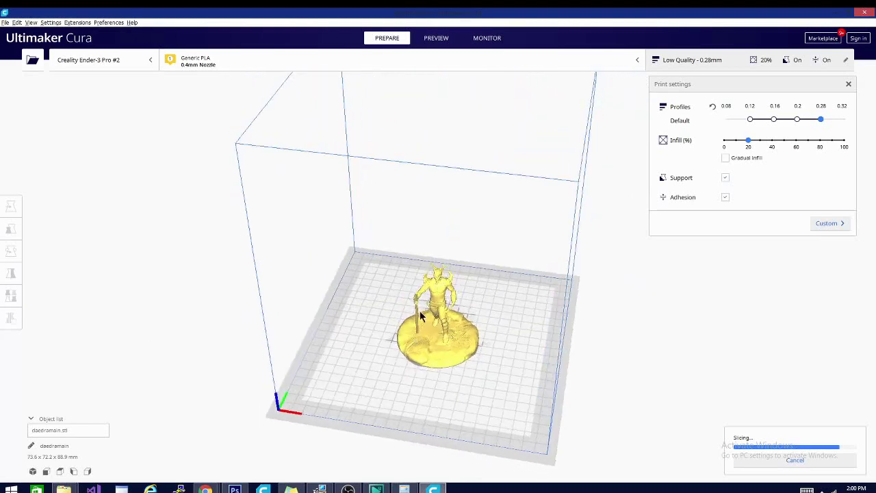
pyautogui.moveTo(351, 381); pyautogui.dragTo(604, 383, button='right')
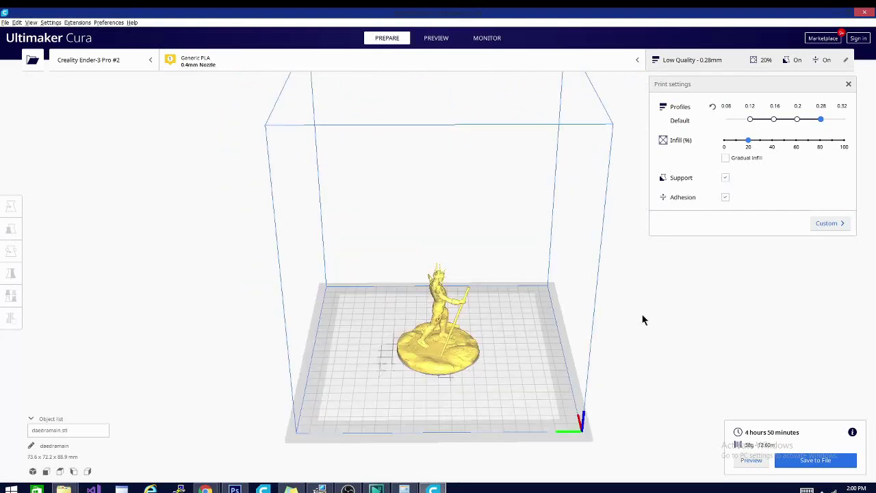
pyautogui.click(726, 199)
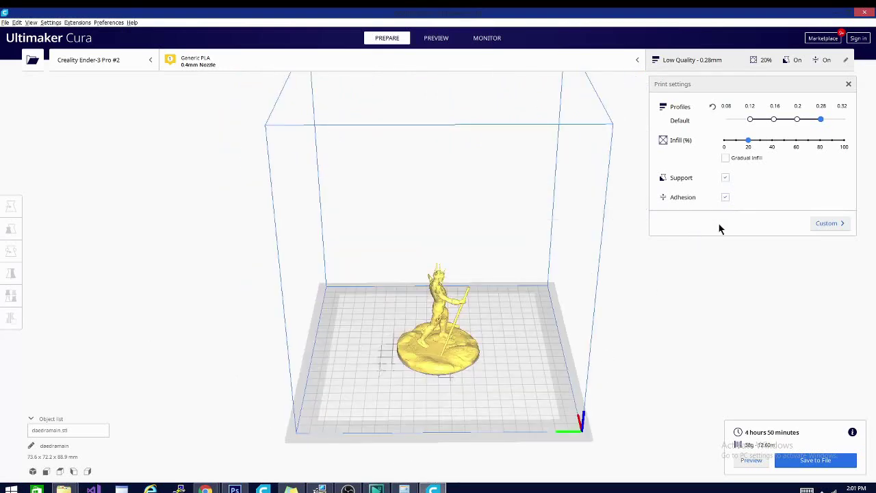
# Step: Switch to the Preview layer view and look at the sliced layers from above and the side
pyautogui.click(431, 41)
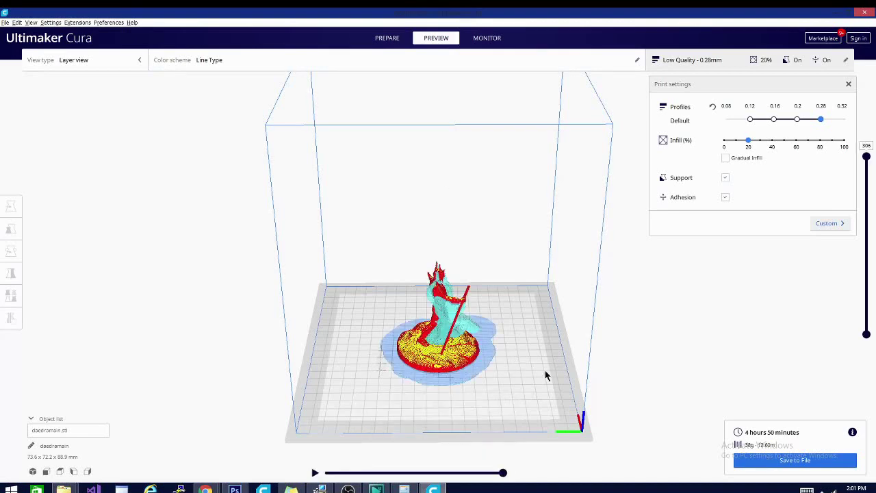
pyautogui.moveTo(479, 422); pyautogui.dragTo(507, 283, button='right')
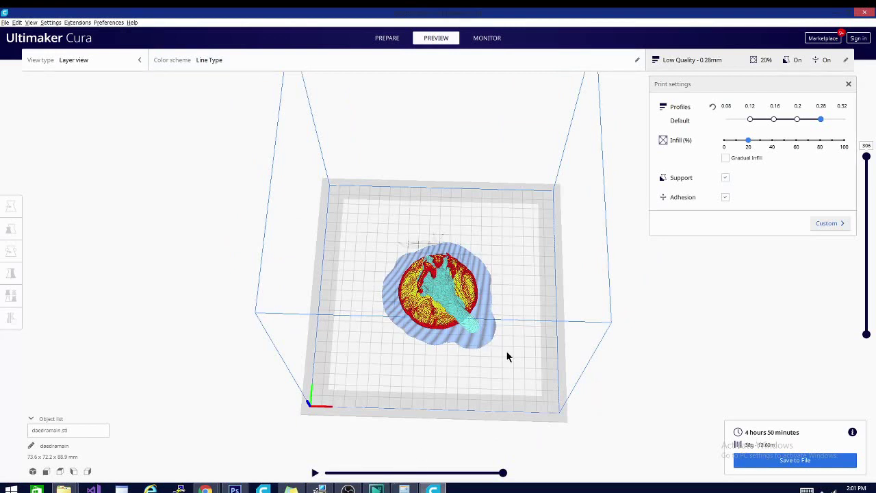
pyautogui.moveTo(506, 356); pyautogui.dragTo(438, 343, button='right')
pyautogui.moveTo(328, 321); pyautogui.dragTo(395, 376, button='right')
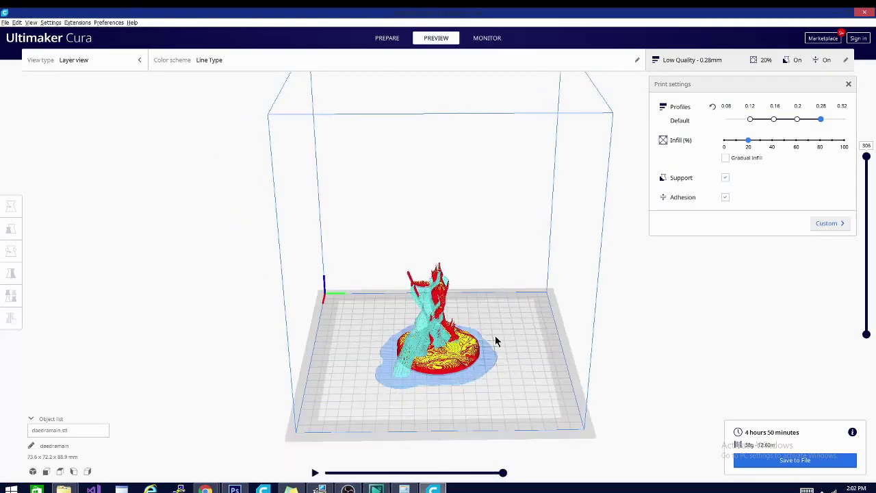
pyautogui.rightClick(308, 361)
pyautogui.click(223, 362)
# Step: Orbit the layer preview around the miniature to inspect its supports and raft from many angles
pyautogui.moveTo(576, 394); pyautogui.dragTo(857, 361, button='right')
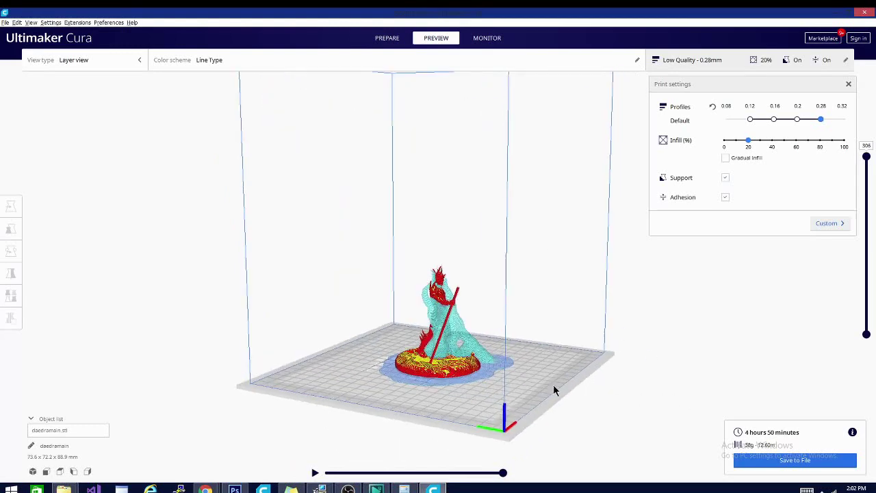
pyautogui.moveTo(534, 381); pyautogui.dragTo(427, 308, button='right')
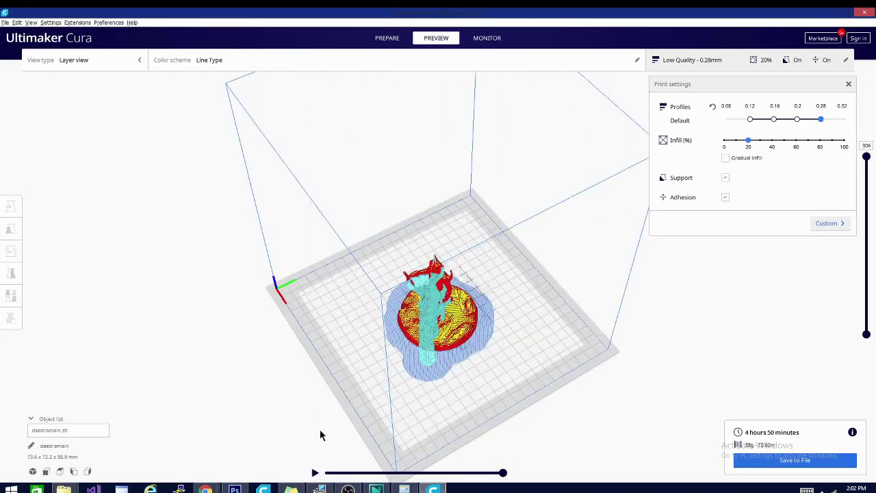
pyautogui.moveTo(488, 443); pyautogui.dragTo(399, 326, button='right')
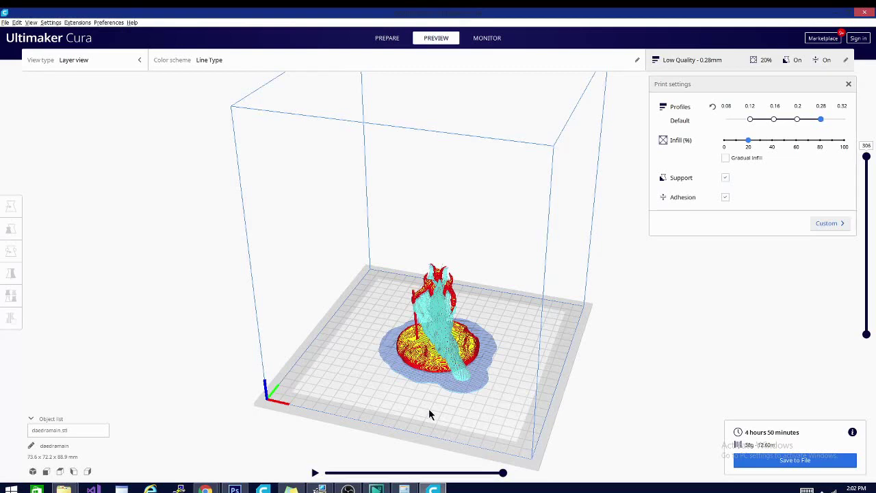
pyautogui.moveTo(521, 422); pyautogui.dragTo(447, 422, button='right')
pyautogui.moveTo(344, 383); pyautogui.dragTo(434, 401, button='right')
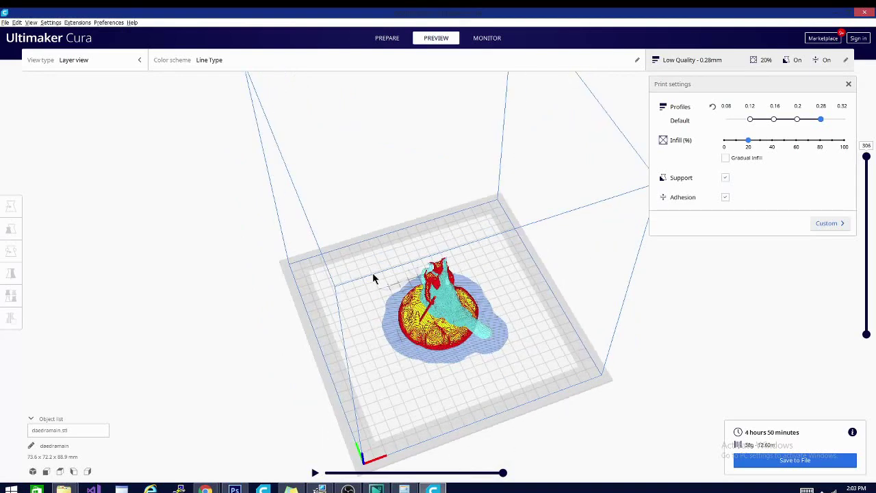
pyautogui.moveTo(480, 387); pyautogui.dragTo(346, 368, button='right')
pyautogui.moveTo(337, 370); pyautogui.dragTo(506, 367, button='right')
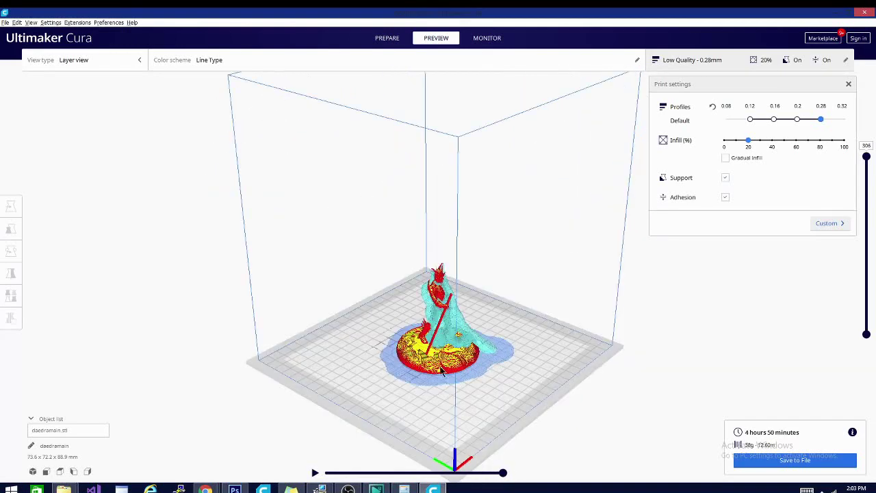
pyautogui.moveTo(442, 370); pyautogui.dragTo(516, 363, button='right')
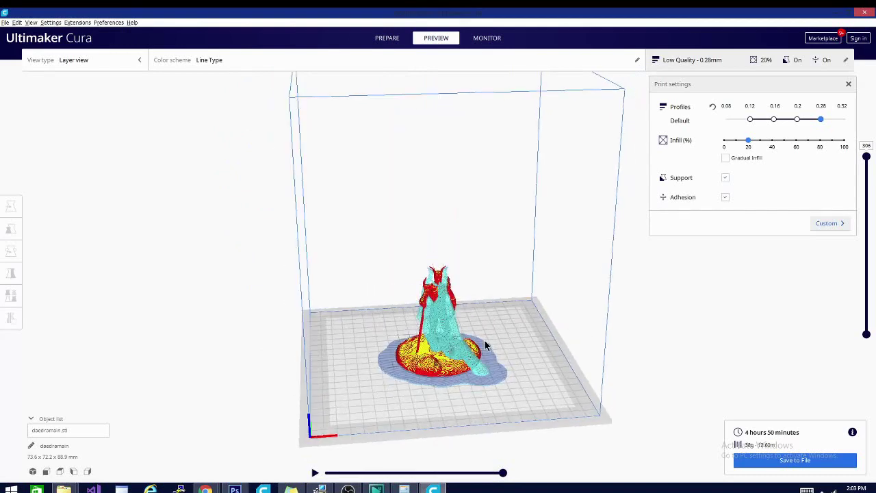
pyautogui.moveTo(486, 345); pyautogui.dragTo(770, 140, button='right')
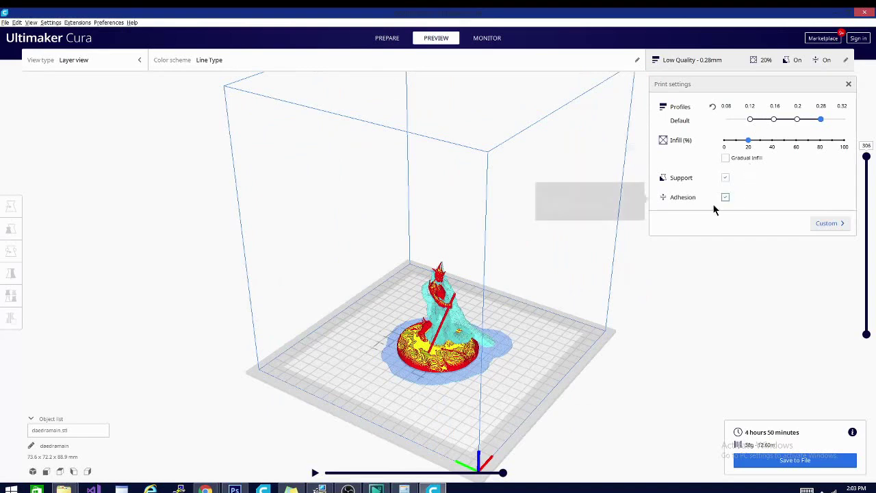
pyautogui.moveTo(557, 309); pyautogui.dragTo(520, 281, button='right')
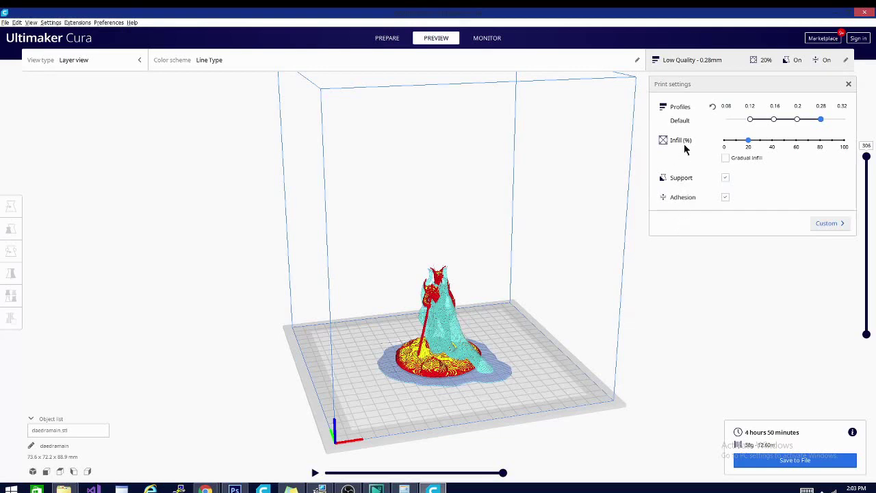
pyautogui.moveTo(591, 358); pyautogui.dragTo(685, 274, button='right')
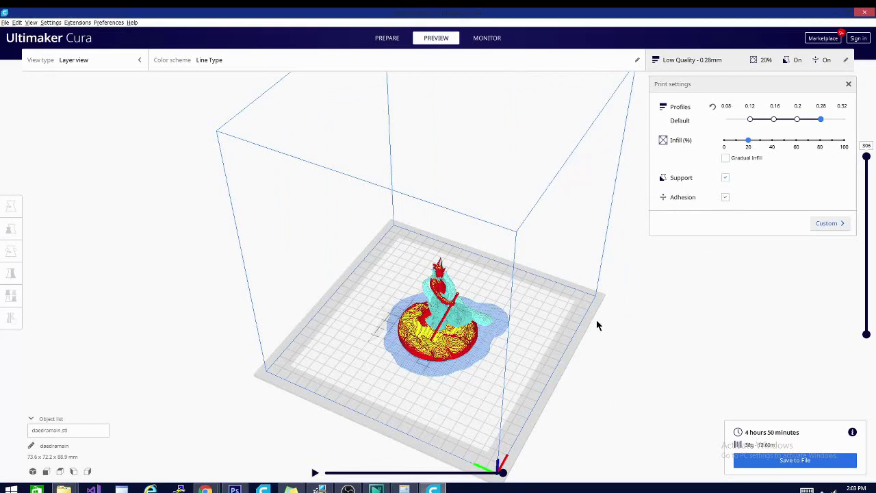
pyautogui.moveTo(596, 322); pyautogui.dragTo(381, 312, button='right')
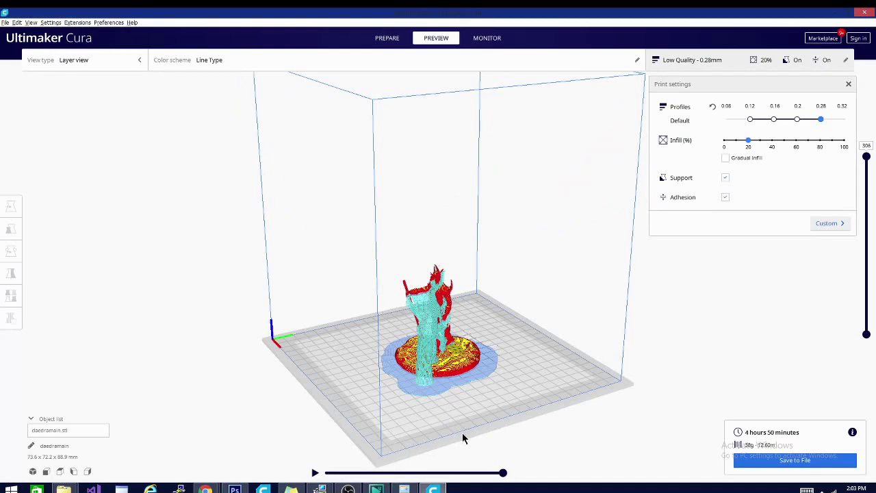
pyautogui.moveTo(462, 436); pyautogui.dragTo(626, 410, button='right')
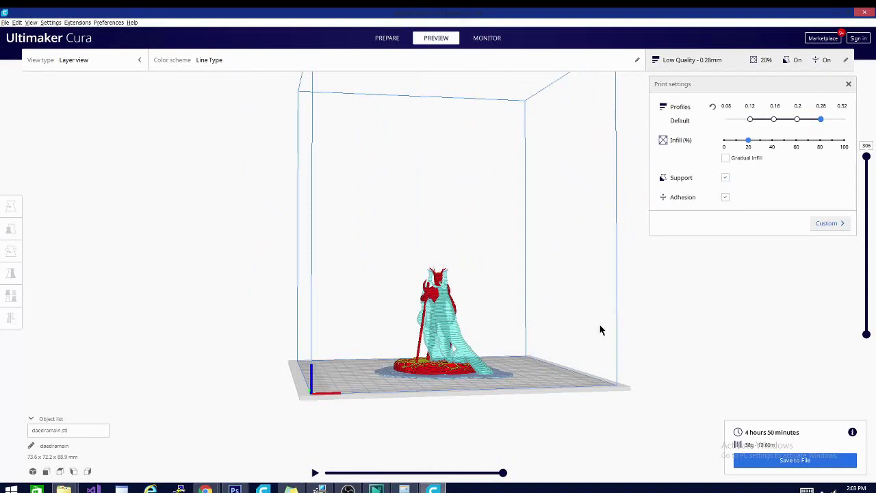
pyautogui.moveTo(603, 330); pyautogui.dragTo(559, 324, button='right')
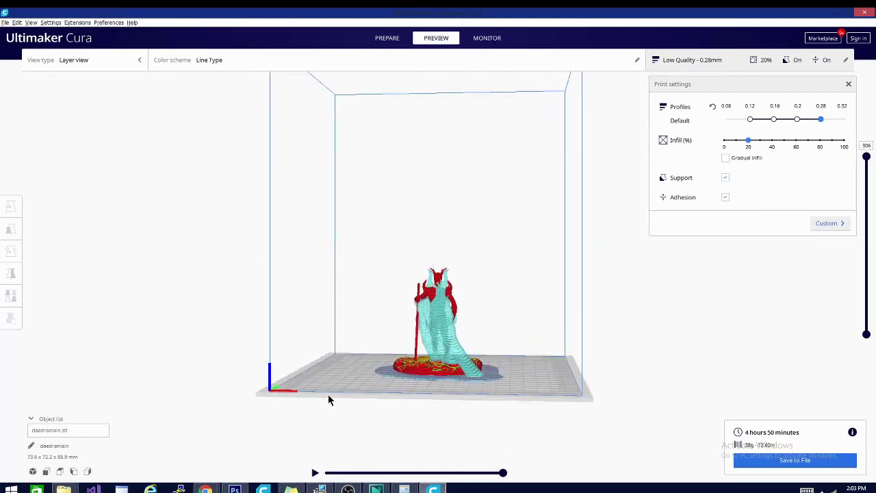
pyautogui.moveTo(358, 417); pyautogui.dragTo(377, 429, button='right')
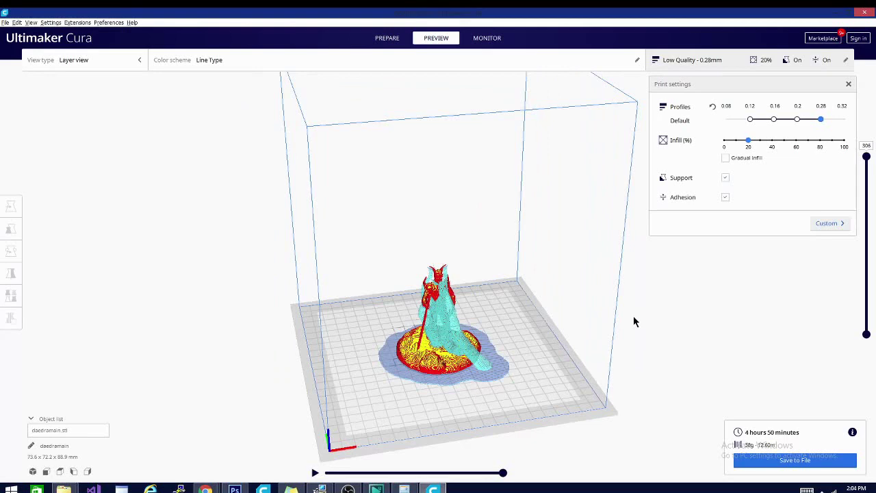
pyautogui.moveTo(636, 319); pyautogui.dragTo(539, 295, button='right')
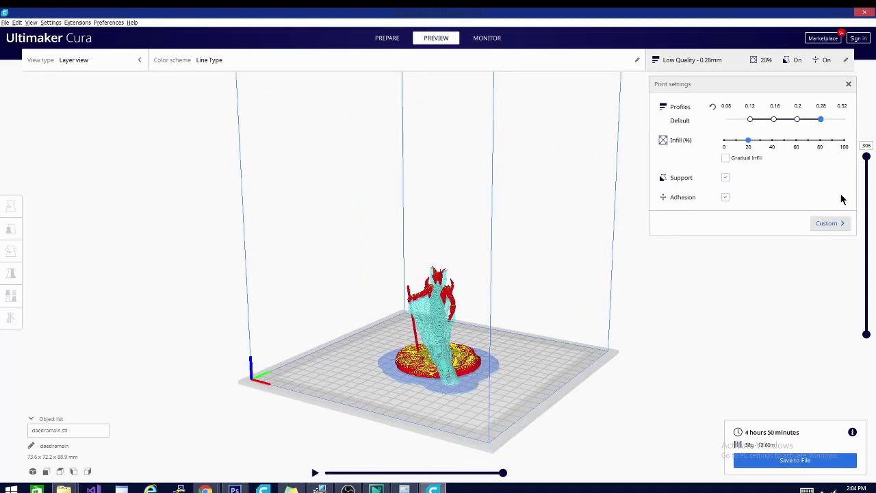
# Step: Show the Custom print settings and expand Quality to confirm the 0.28 mm layer height
pyautogui.click(844, 226)
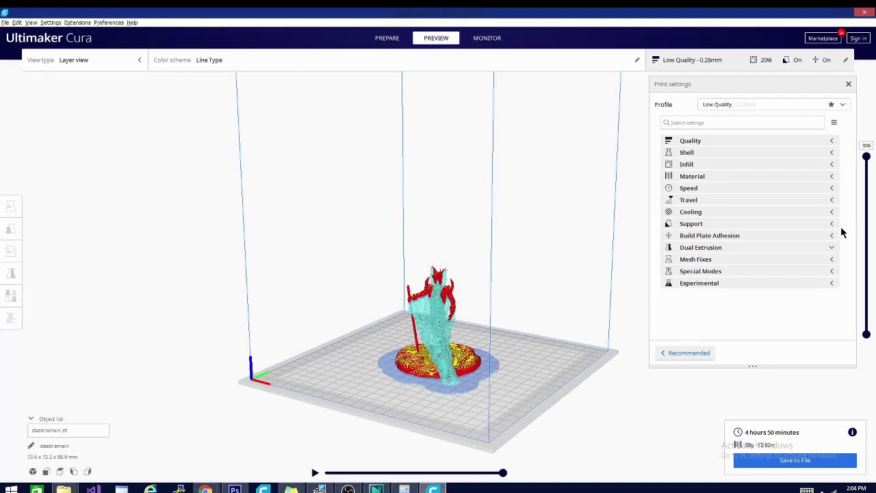
pyautogui.click(705, 142)
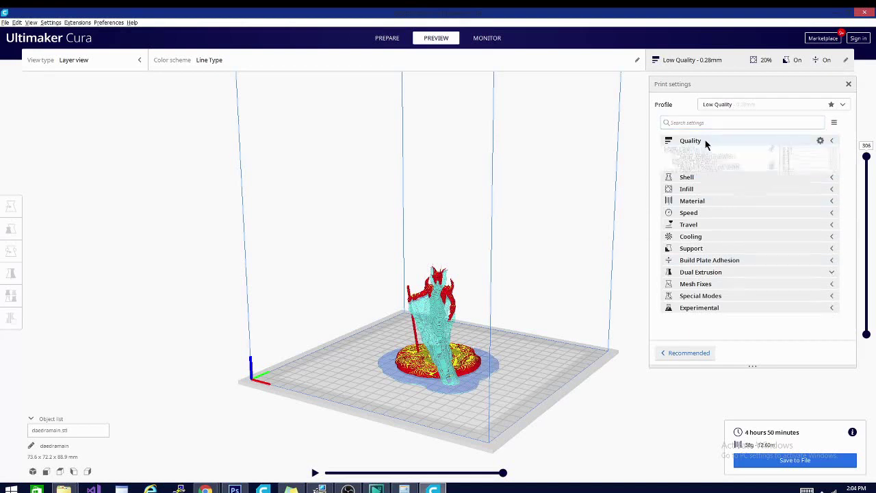